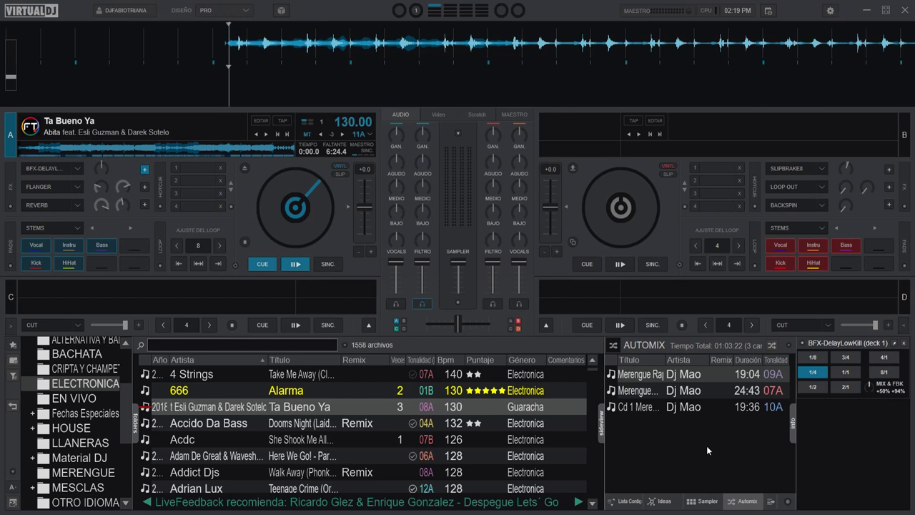
pyautogui.click(79, 170)
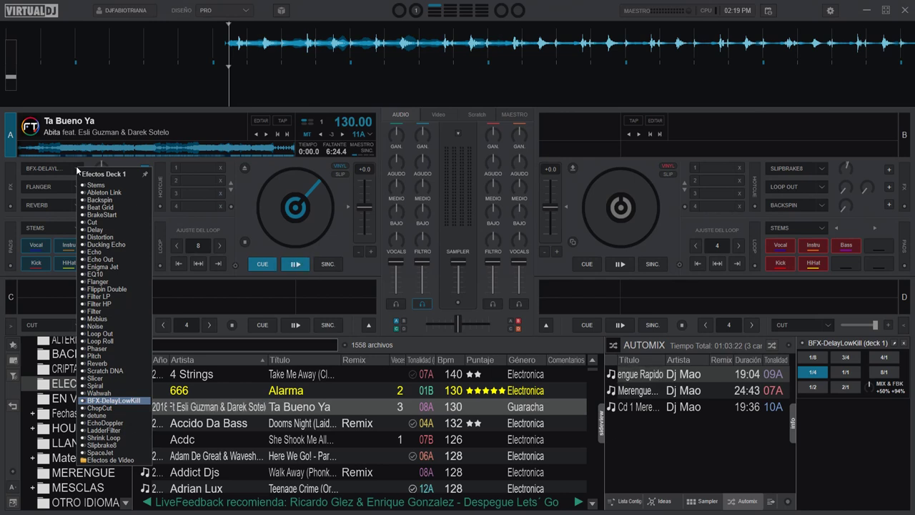
pyautogui.click(108, 163)
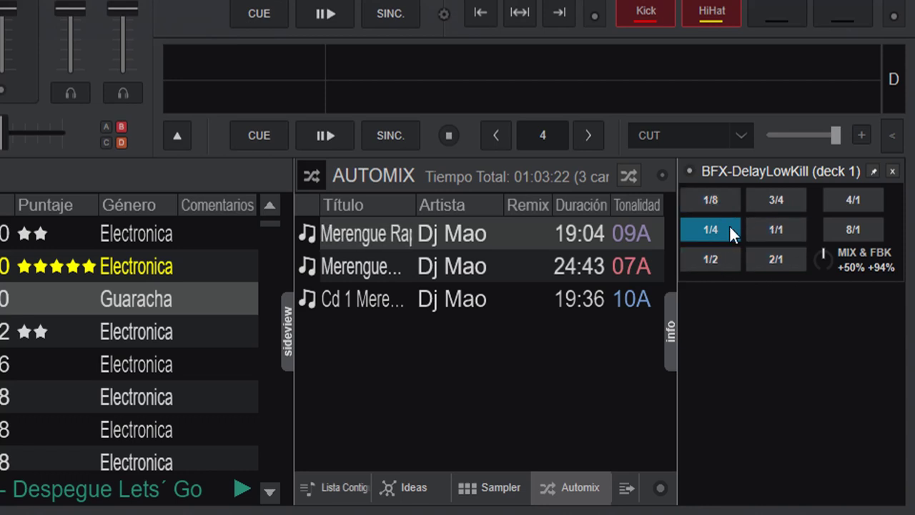
# Try the 1/2, 1/1, 3/4, 2/1, 4/1 and 8/1 delay lengths of deck 1's BFX-DelayLowKill, returning to 4/1.
pyautogui.click(725, 256)
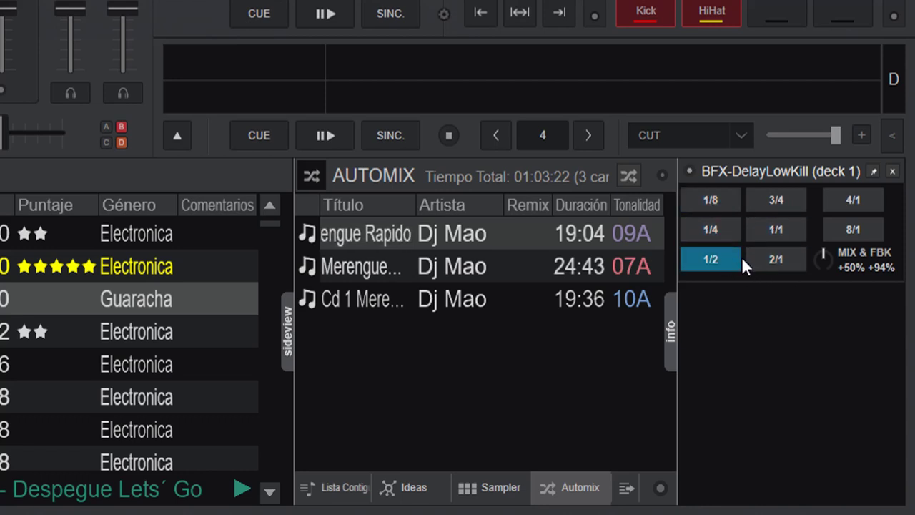
pyautogui.click(774, 228)
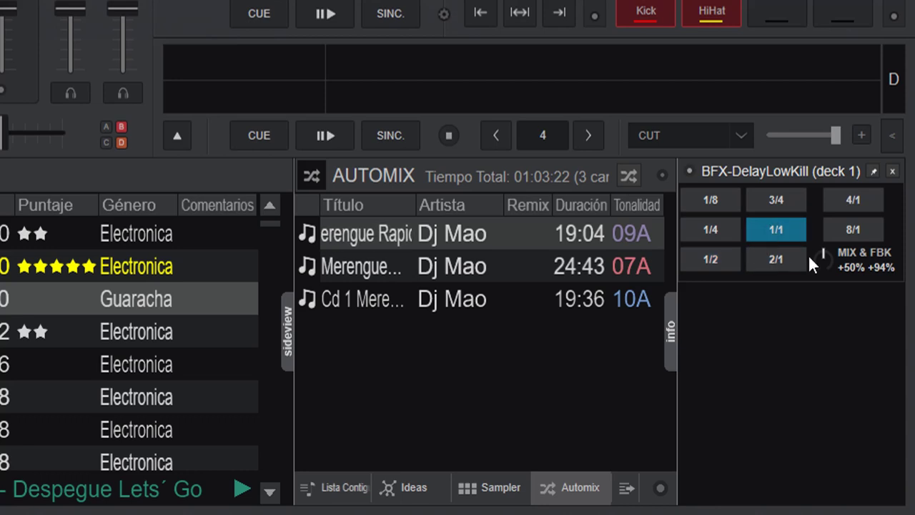
pyautogui.click(787, 199)
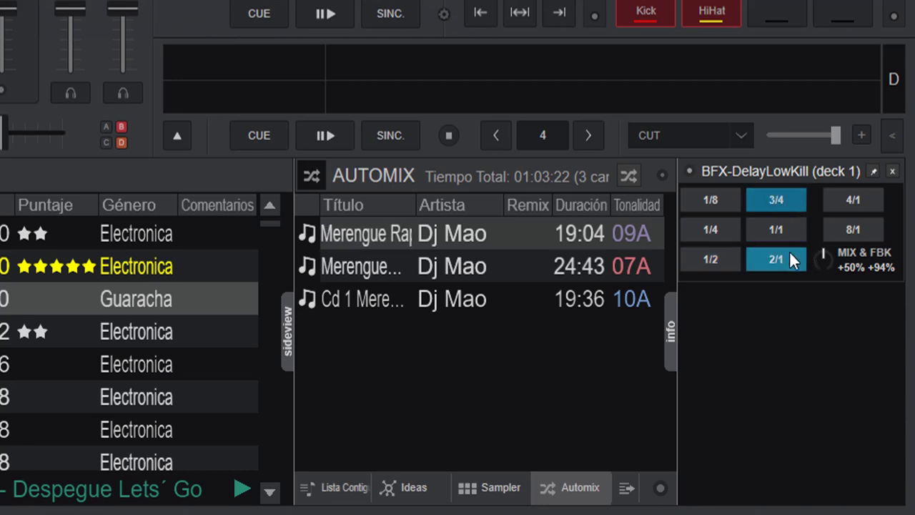
pyautogui.click(792, 253)
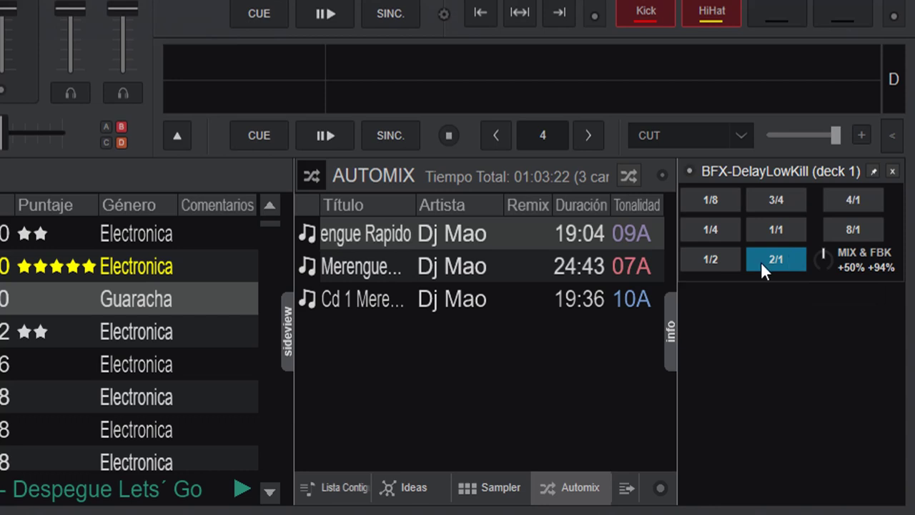
pyautogui.click(866, 195)
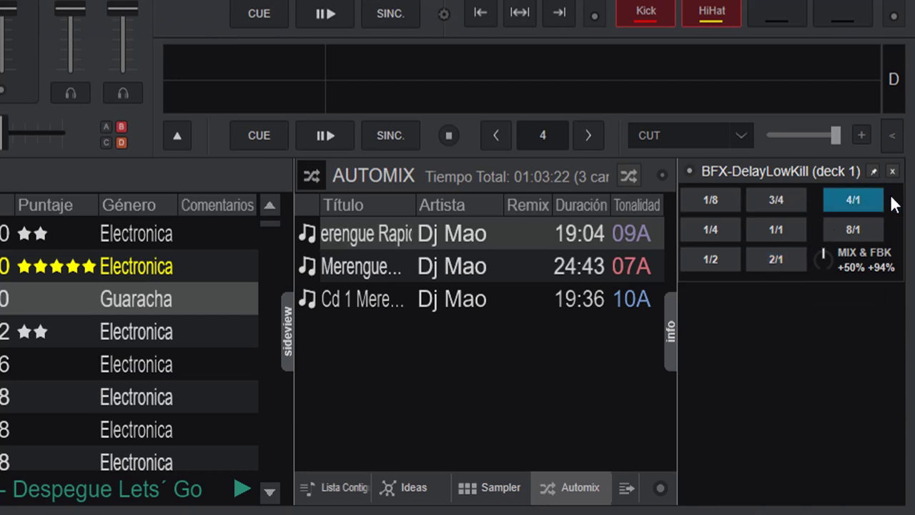
pyautogui.click(857, 227)
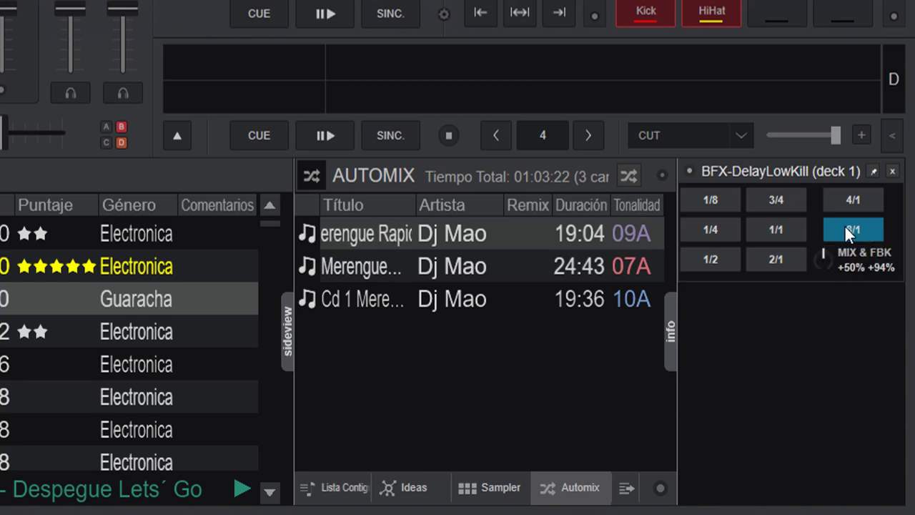
pyautogui.click(858, 201)
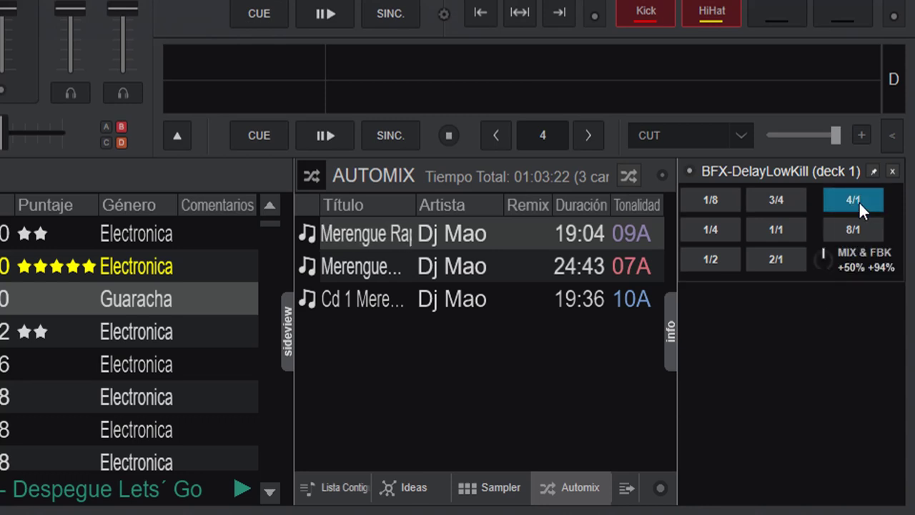
# Go through the 1/1, 2/1, 1/2, 1/4 and 3/4 delay lengths of BFX-DelayLowKill and leave it at 1/8.
pyautogui.click(773, 260)
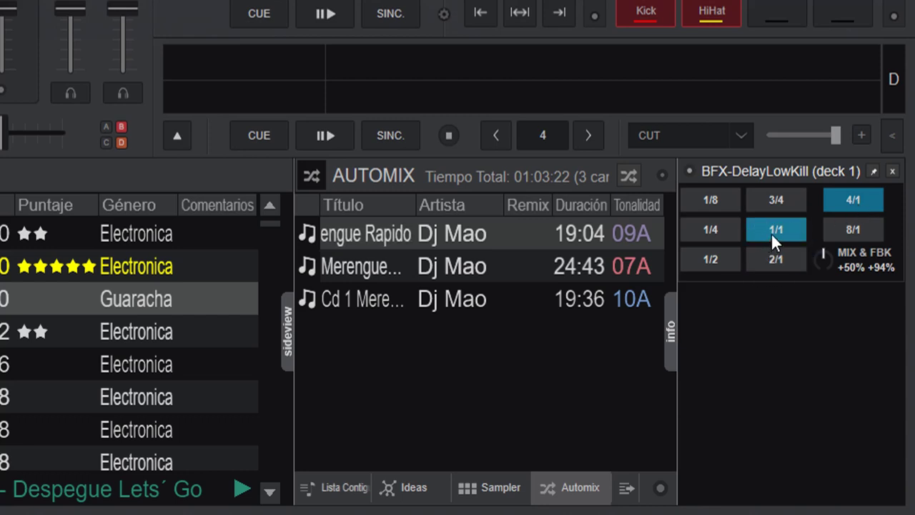
pyautogui.click(777, 231)
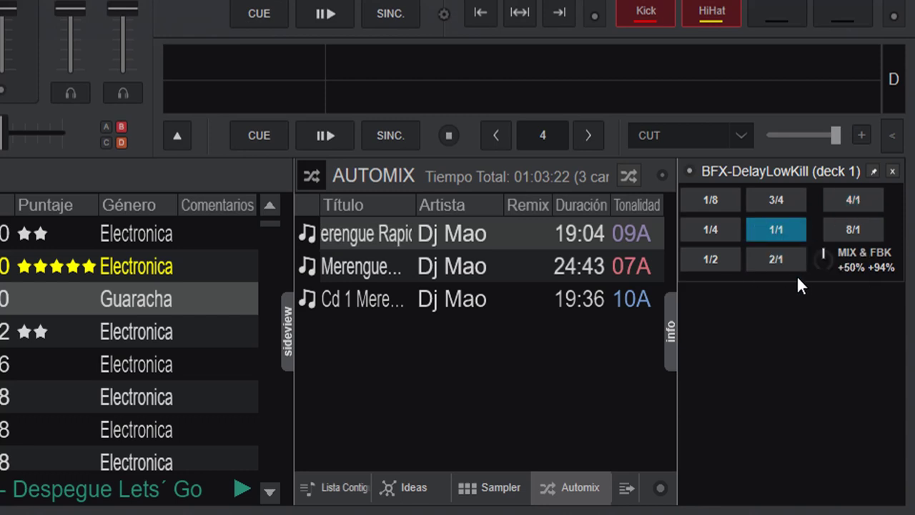
pyautogui.click(777, 259)
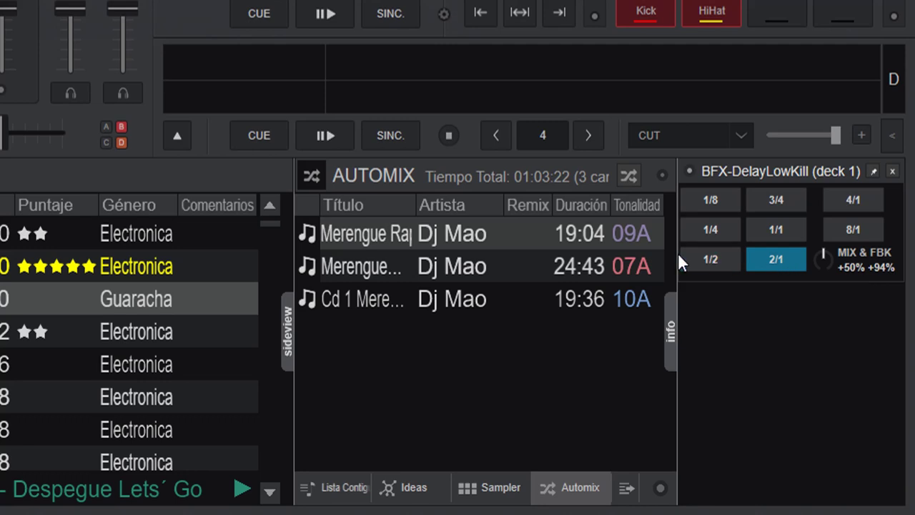
pyautogui.click(713, 258)
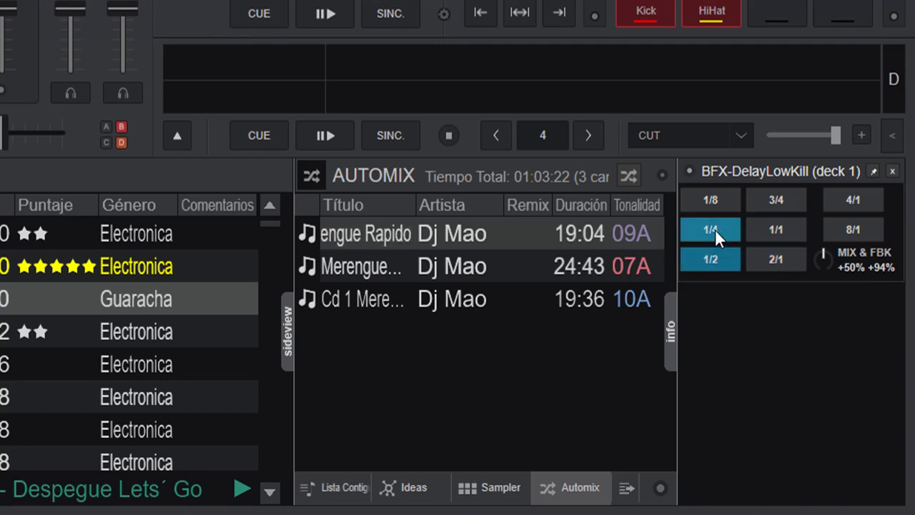
pyautogui.click(715, 229)
pyautogui.click(778, 198)
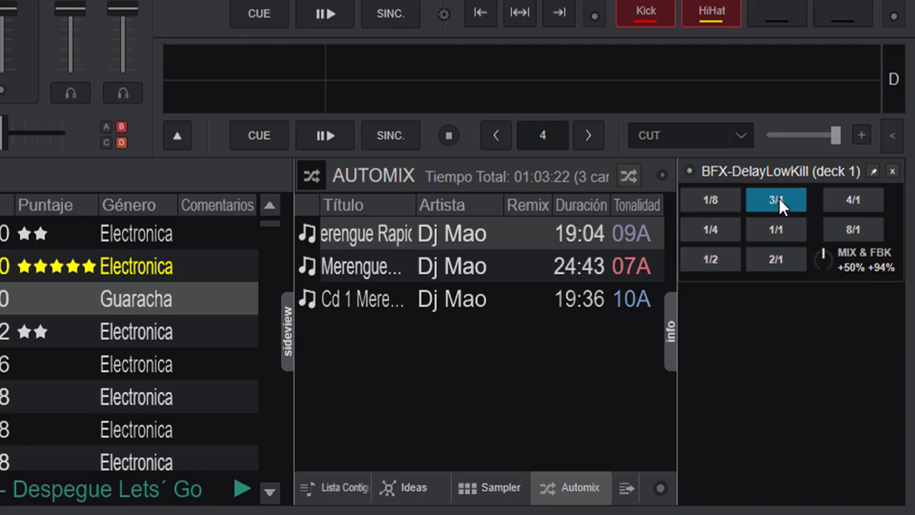
pyautogui.click(711, 198)
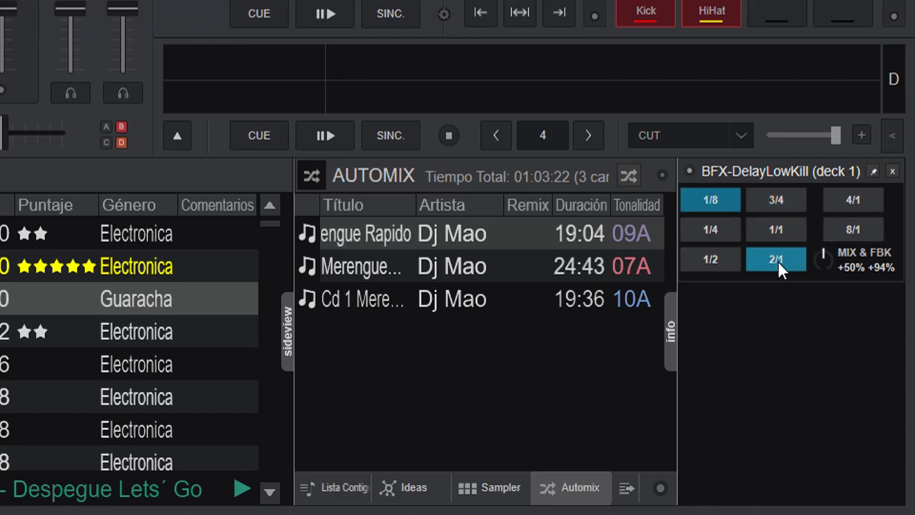
# Set BFX-DelayLowKill's MIX & FBK to +0% +0% and audition deck 1's track with the effect, ending back at the cue point.
pyautogui.click(104, 100)
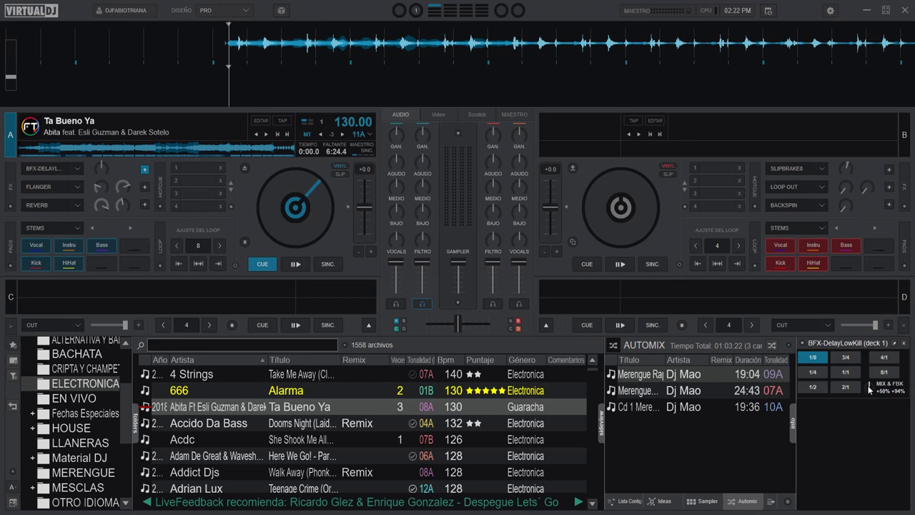
pyautogui.doubleClick(100, 169)
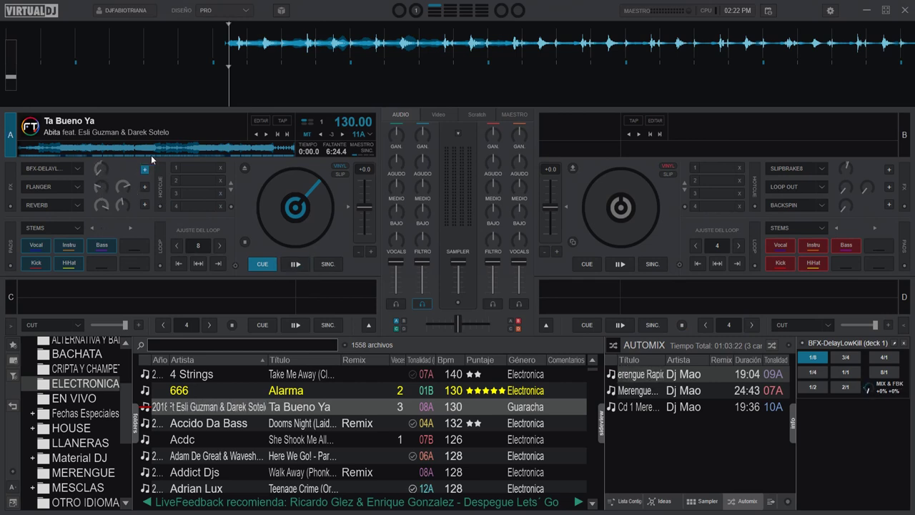
pyautogui.click(51, 168)
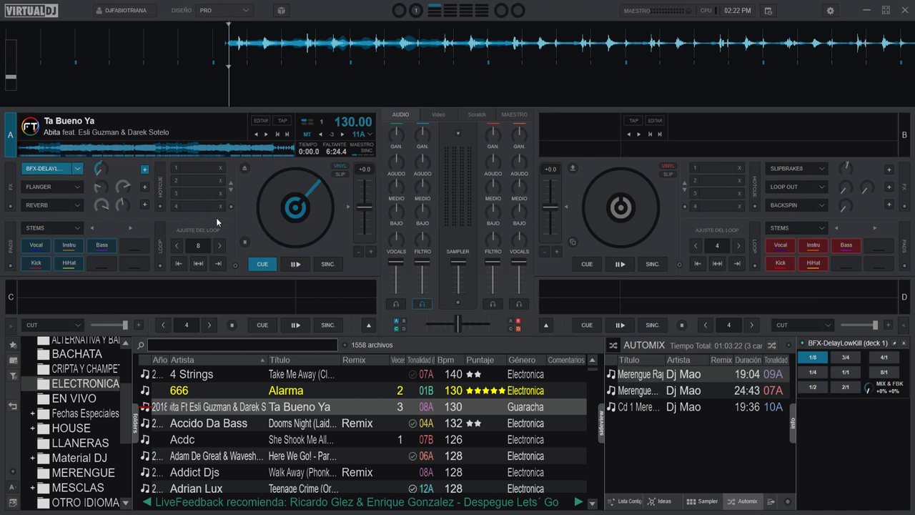
pyautogui.click(286, 264)
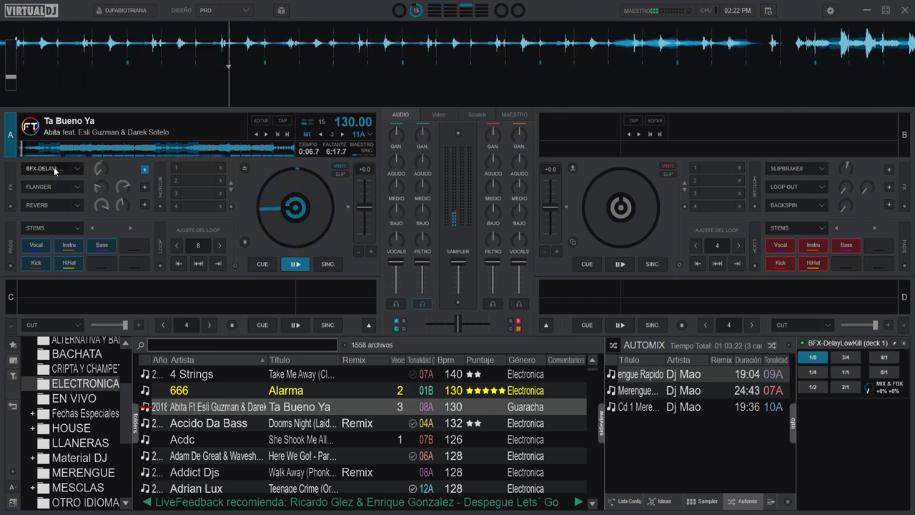
pyautogui.click(263, 263)
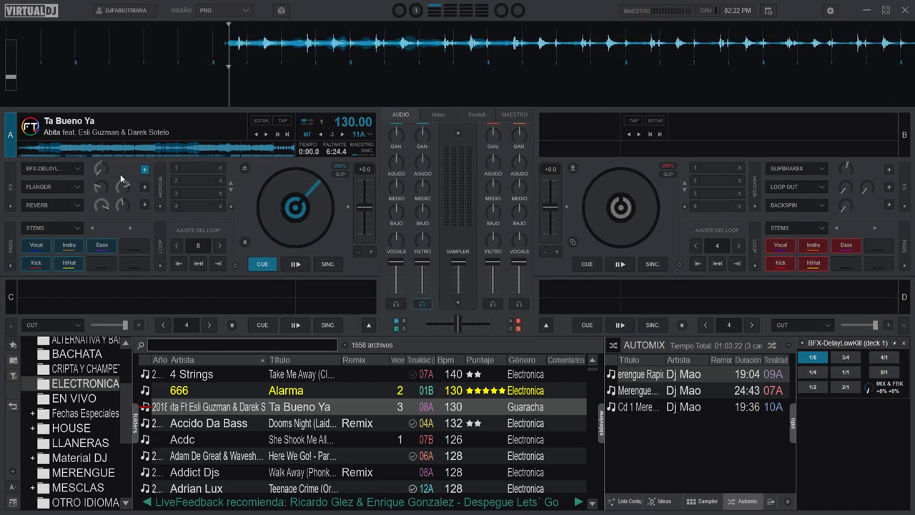
# Raise BFX-DelayLowKill's MIX to +15% and play deck 1's track with the effect switched on.
pyautogui.moveTo(98, 173); pyautogui.dragTo(102, 165)
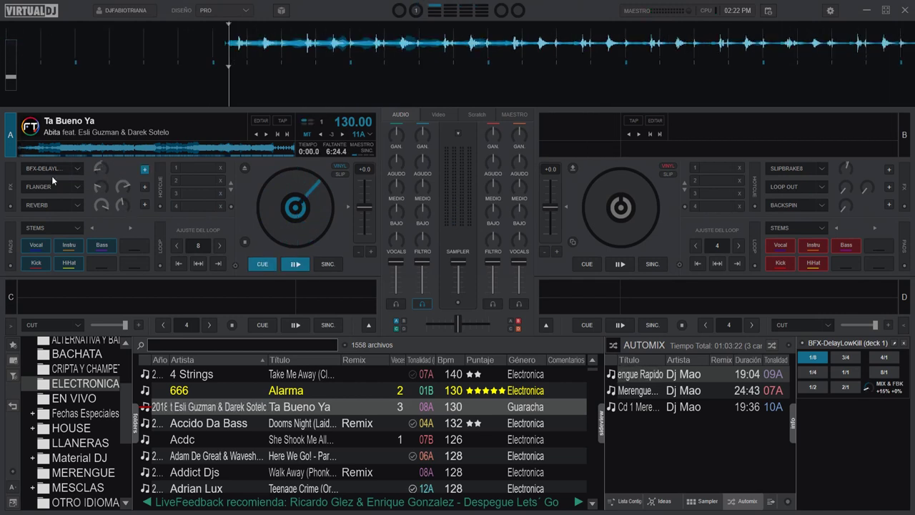
pyautogui.click(301, 261)
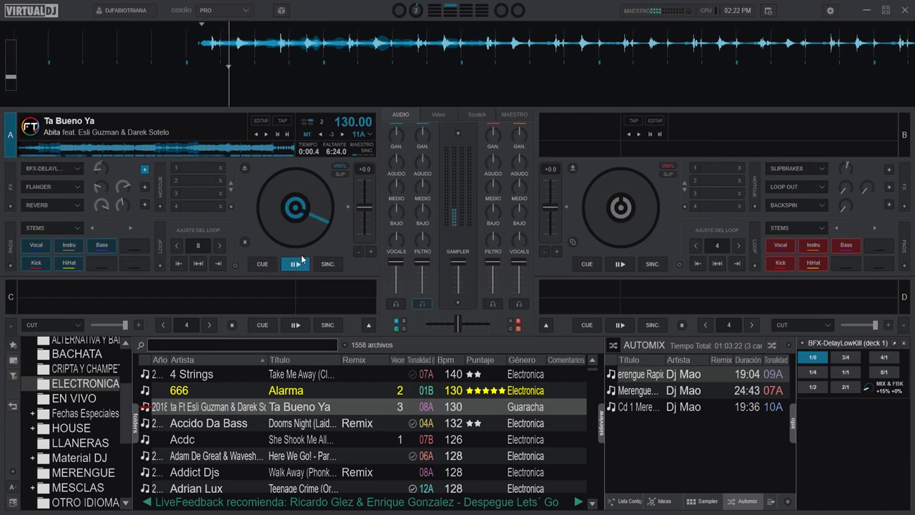
pyautogui.click(53, 169)
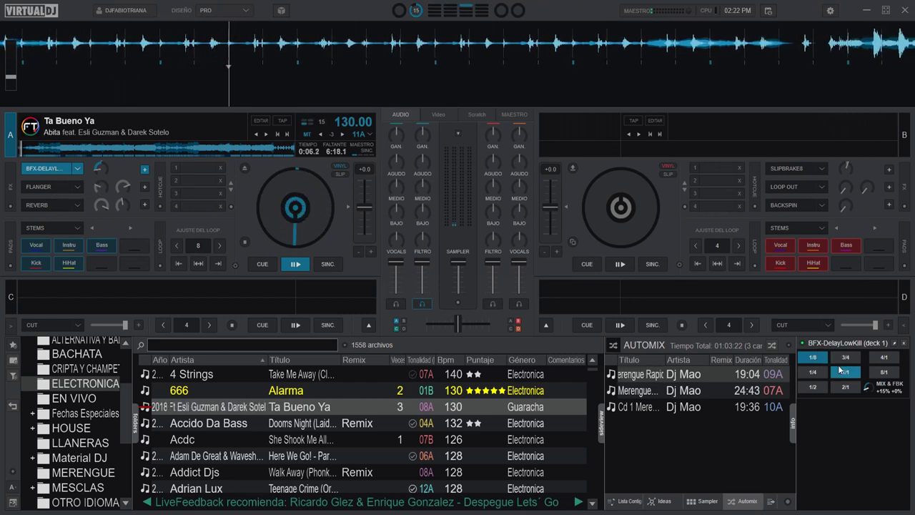
# Change the delay length to 1/4, 1/2 and back to 1/4 during playback, and return deck 1 to its cue point.
pyautogui.click(814, 372)
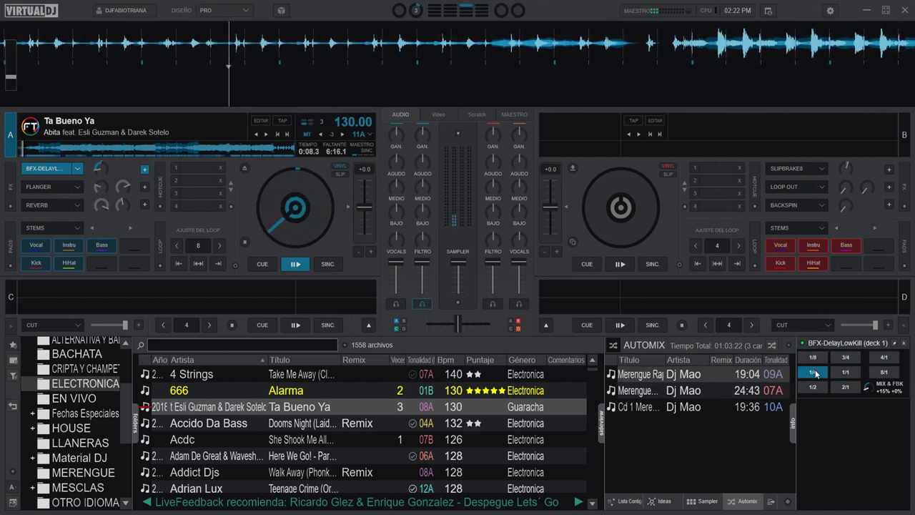
pyautogui.click(815, 386)
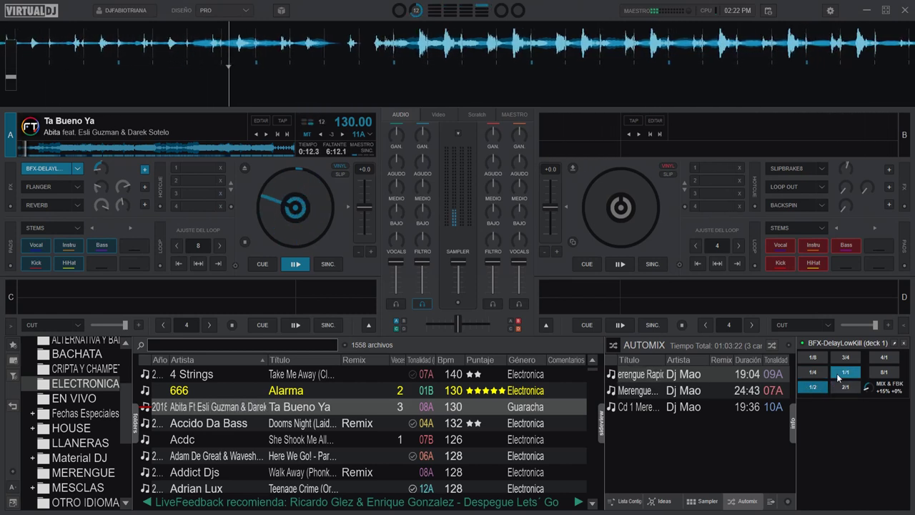
pyautogui.click(813, 372)
pyautogui.click(263, 264)
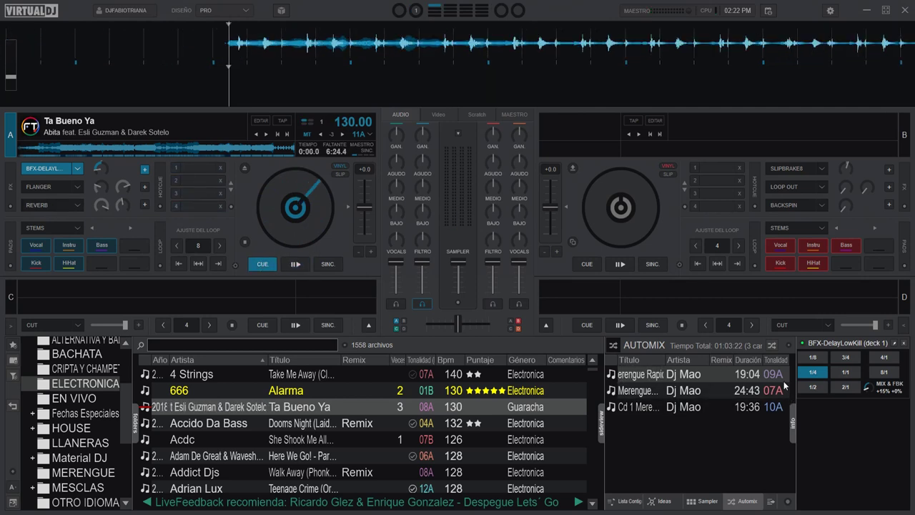
# Play deck 1 with the 1/4 delay, sweep MIX & FBK up through +35% and back to +0%, and return to the cue point.
pyautogui.click(296, 265)
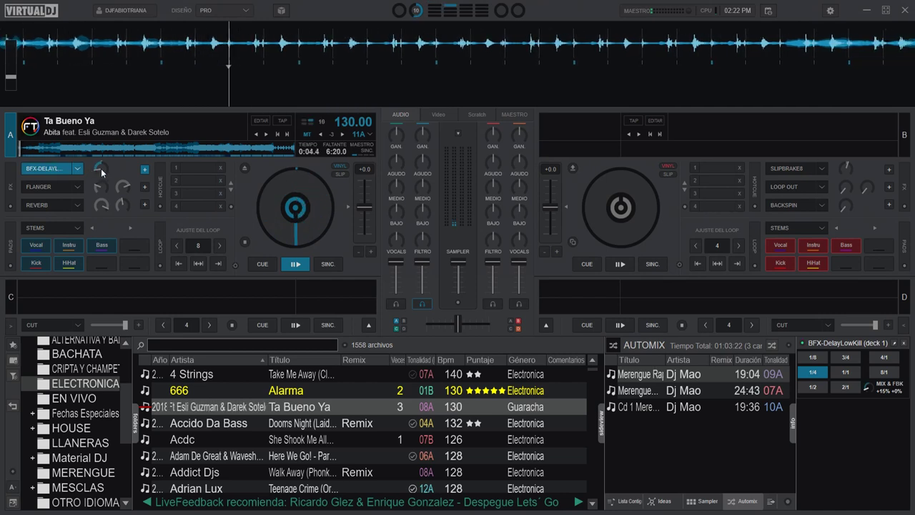
pyautogui.scroll(3, 100, 166)
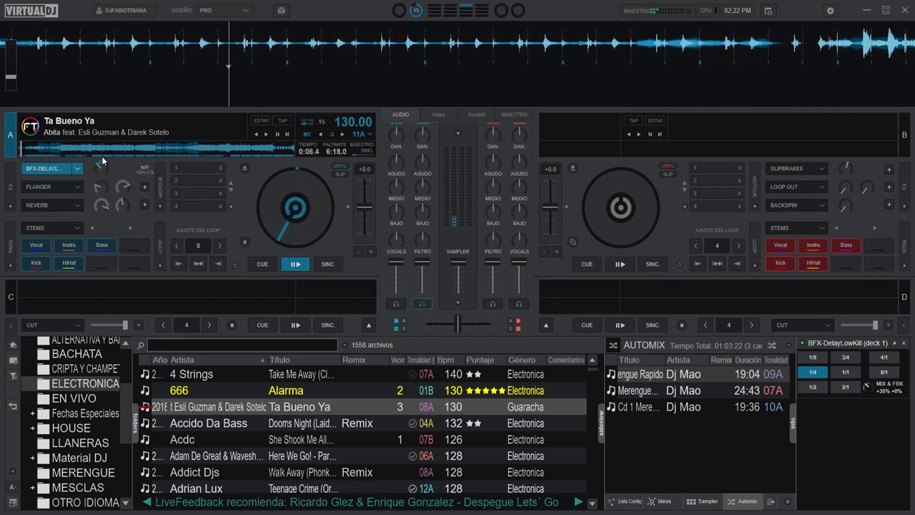
pyautogui.moveTo(102, 161); pyautogui.dragTo(42, 202)
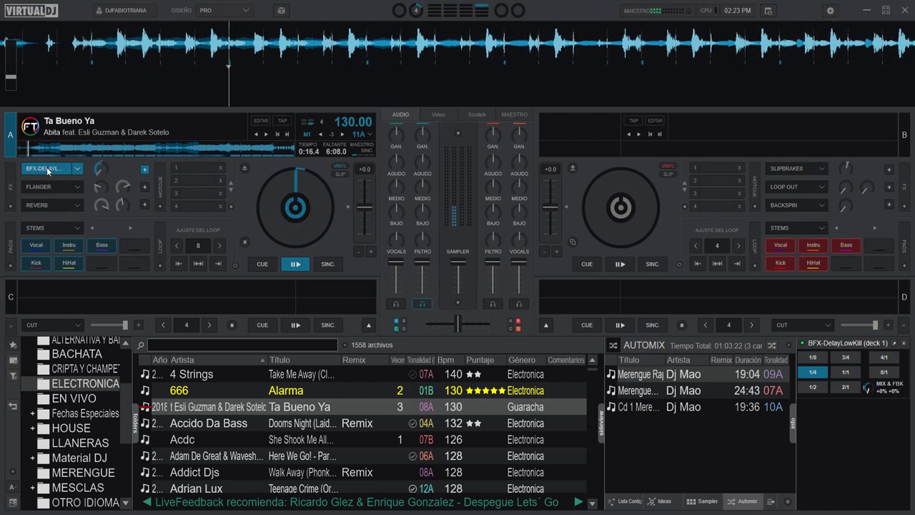
pyautogui.click(263, 264)
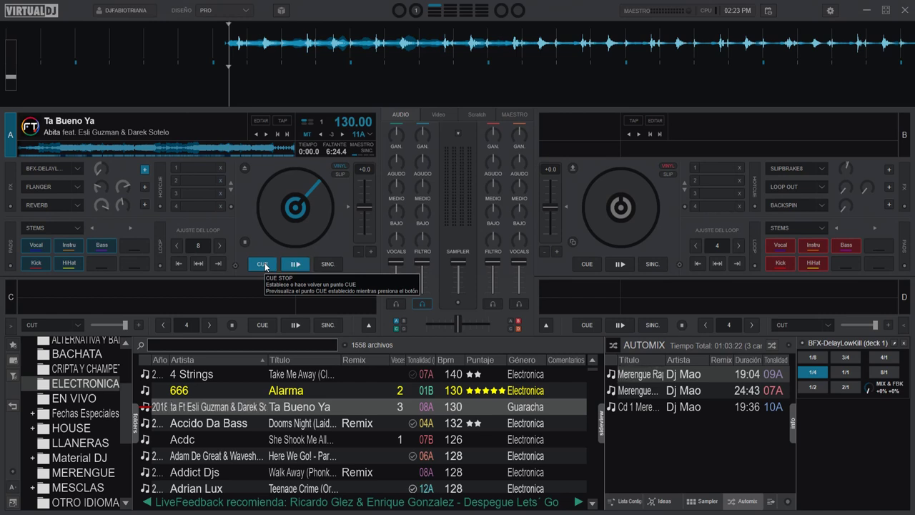
# Set the delay length to 1/2 and play deck 1 with BFX-DelayLowKill on, sweeping MIX & FBK up and back to +0%.
pyautogui.click(815, 388)
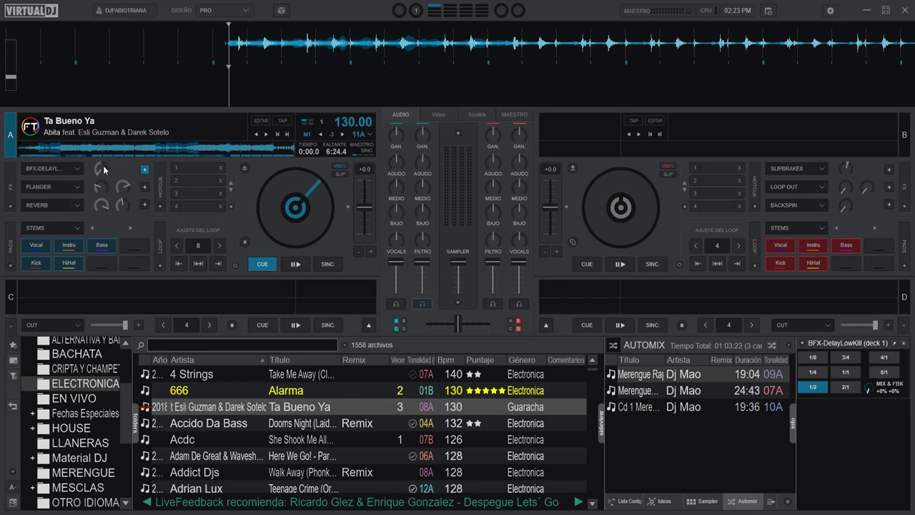
pyautogui.moveTo(104, 166)
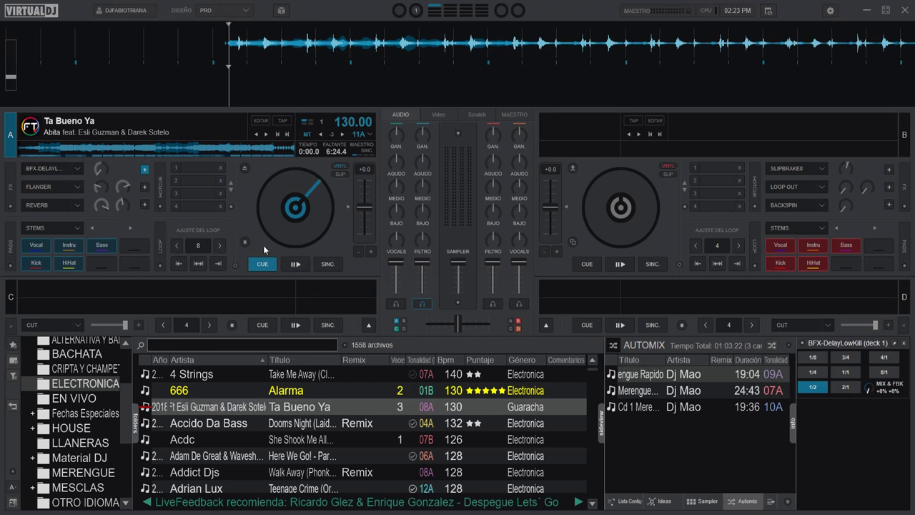
pyautogui.press('space')
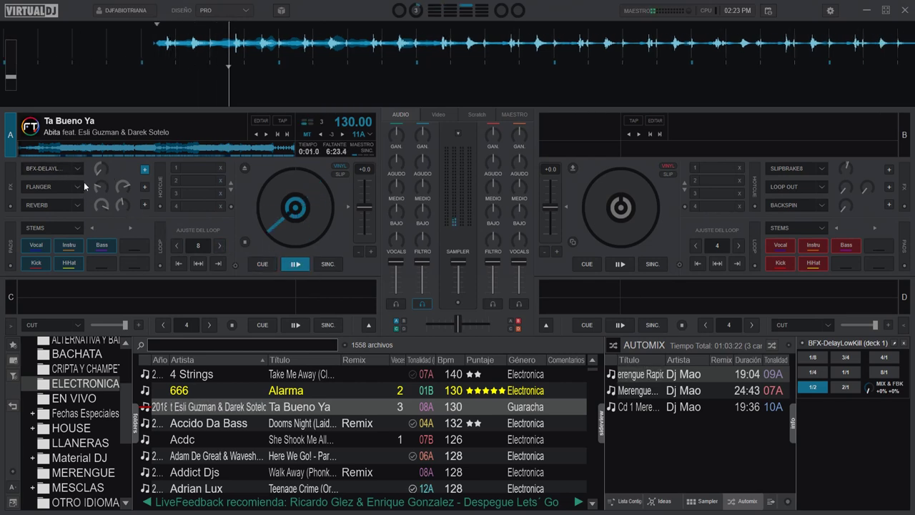
pyautogui.click(49, 169)
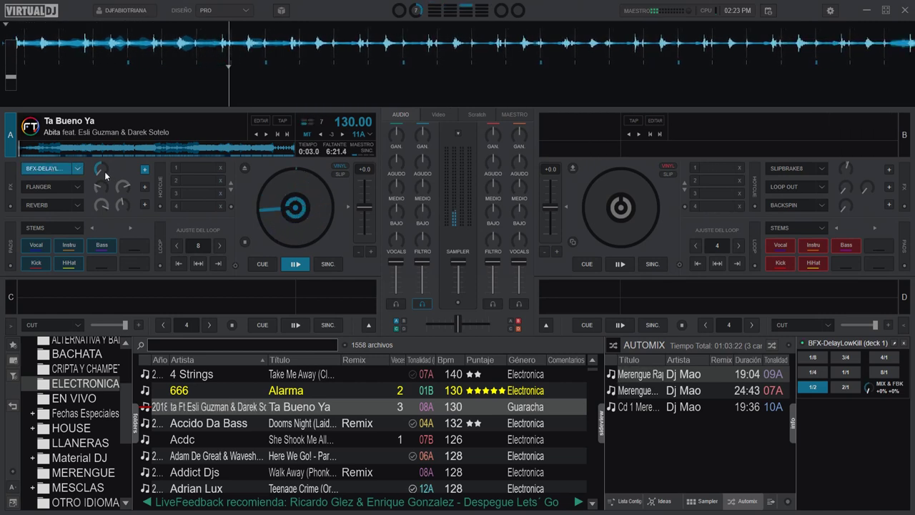
pyautogui.moveTo(105, 171)
pyautogui.mouseDown()
pyautogui.moveTo(105, 105)
pyautogui.moveTo(98, 186)
pyautogui.mouseUp()
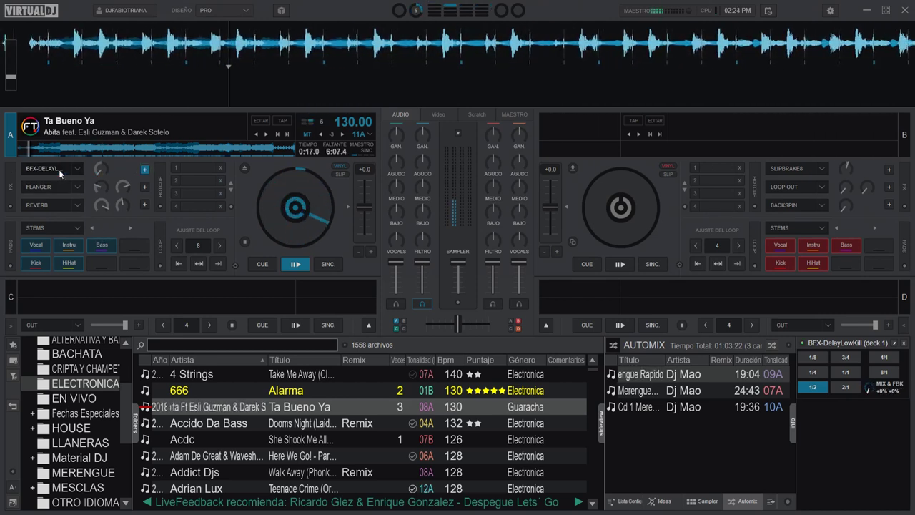
# Play deck 1 from its cue point with MIX & FBK raised to +80% +100%, toggling BFX-DelayLowKill on and off twice, and return to the cue.
pyautogui.click(263, 264)
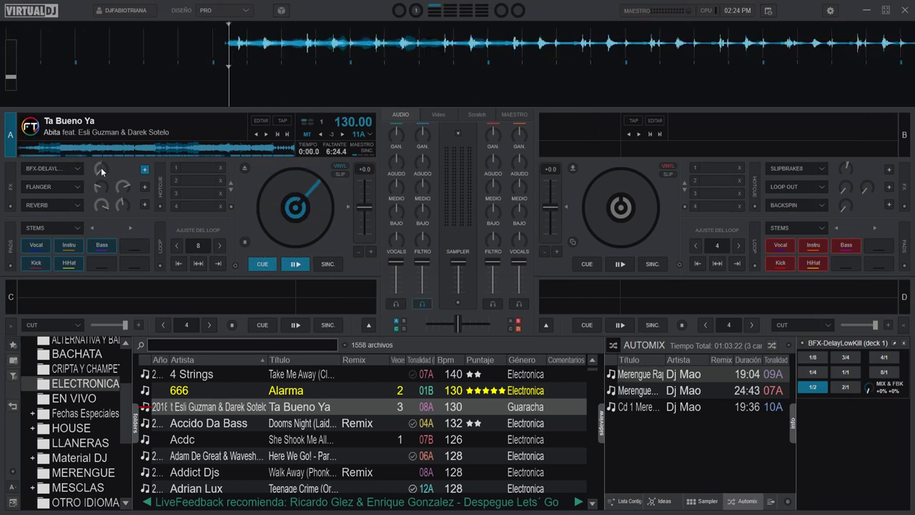
pyautogui.moveTo(101, 171); pyautogui.dragTo(117, 136)
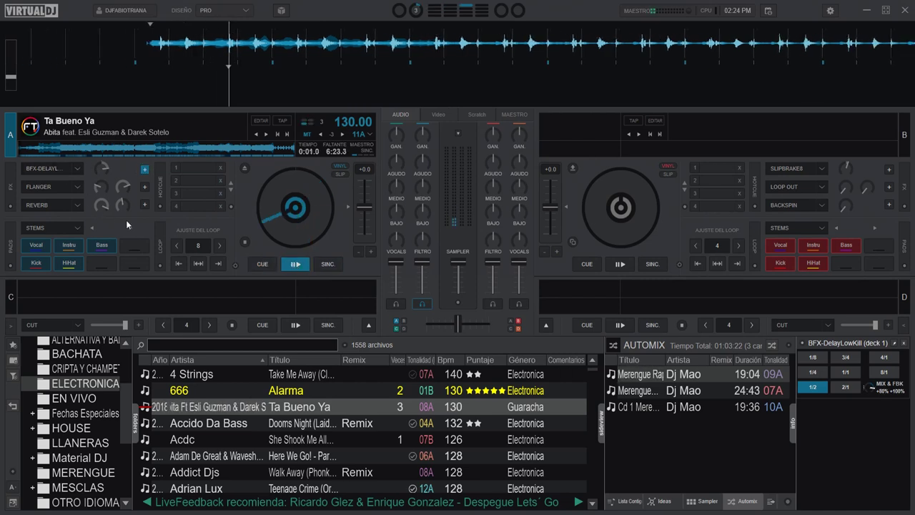
pyautogui.click(57, 168)
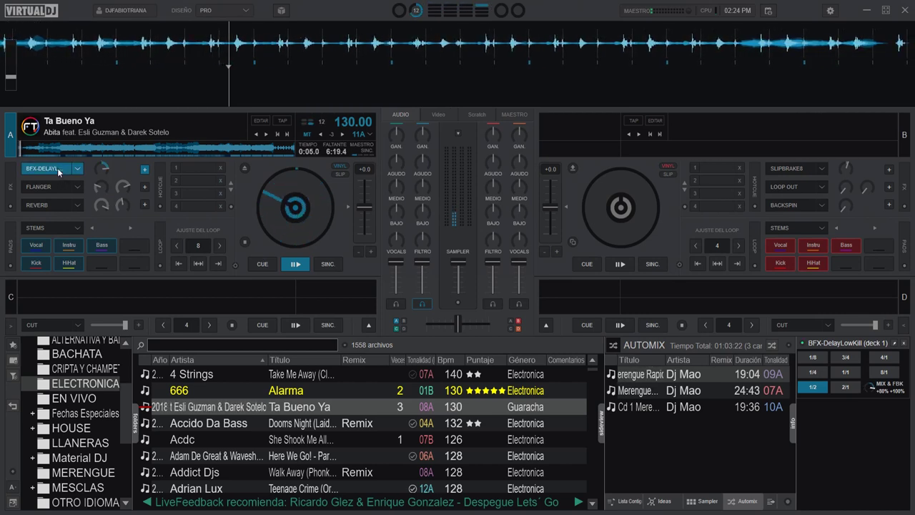
pyautogui.click(57, 168)
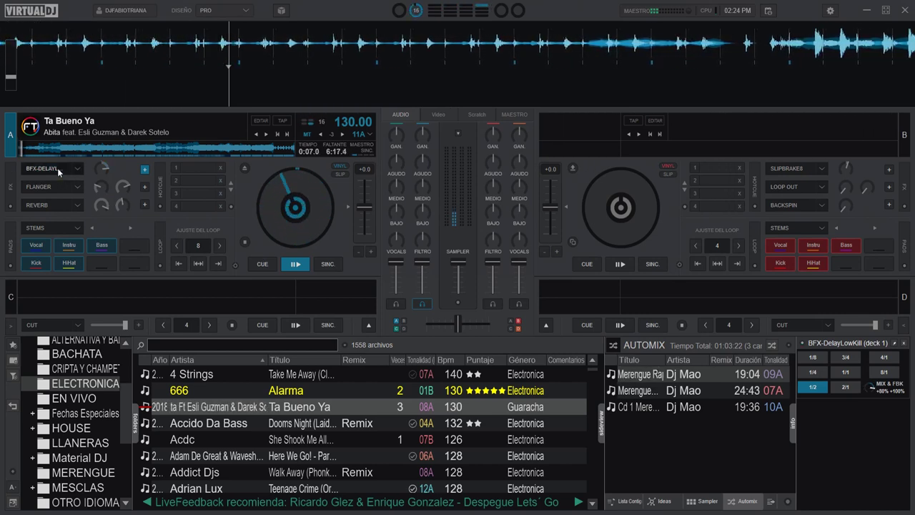
pyautogui.click(57, 168)
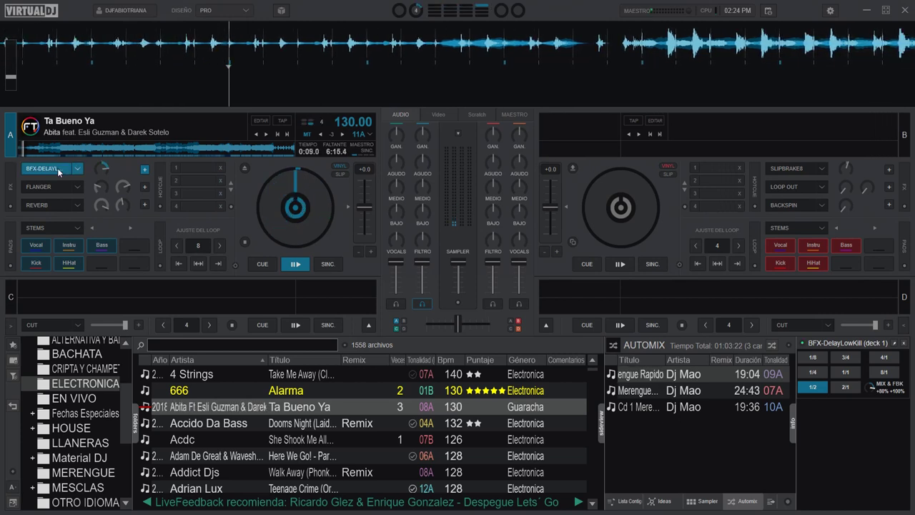
pyautogui.click(57, 168)
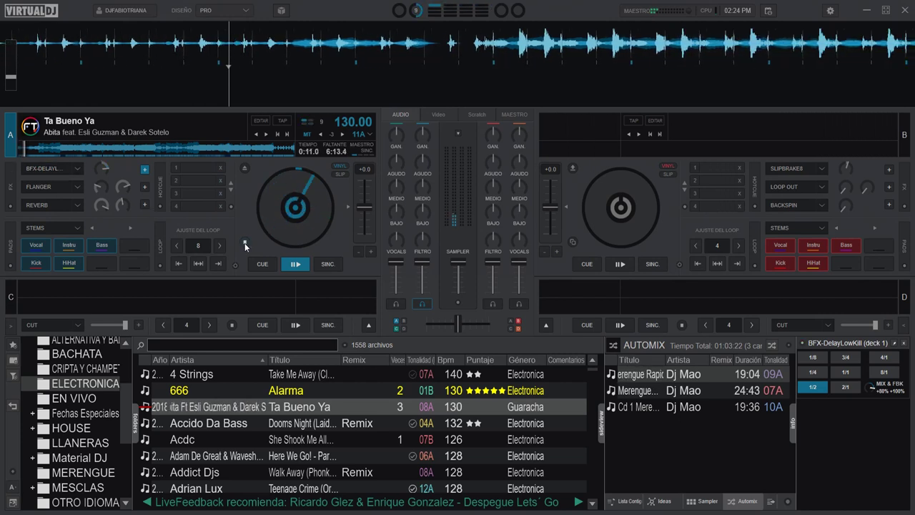
pyautogui.click(264, 264)
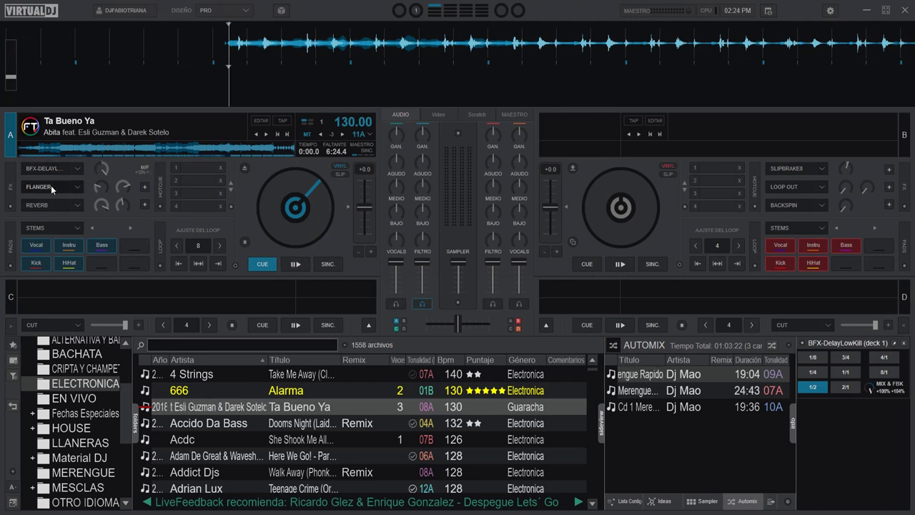
# Play deck 1 with MIX & FBK at +100% +104%, switching BFX-DelayLowKill on and off repeatedly, and return to the cue point with it on.
pyautogui.click(295, 264)
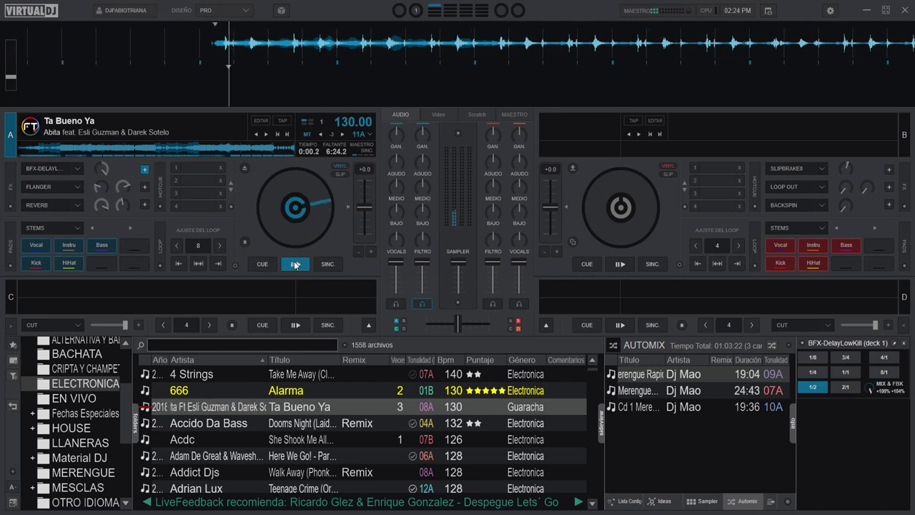
pyautogui.click(57, 169)
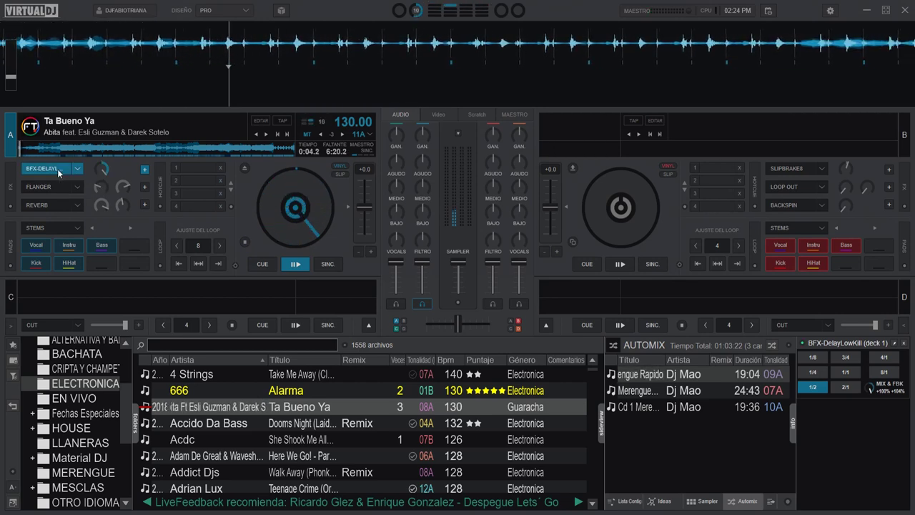
pyautogui.click(57, 168)
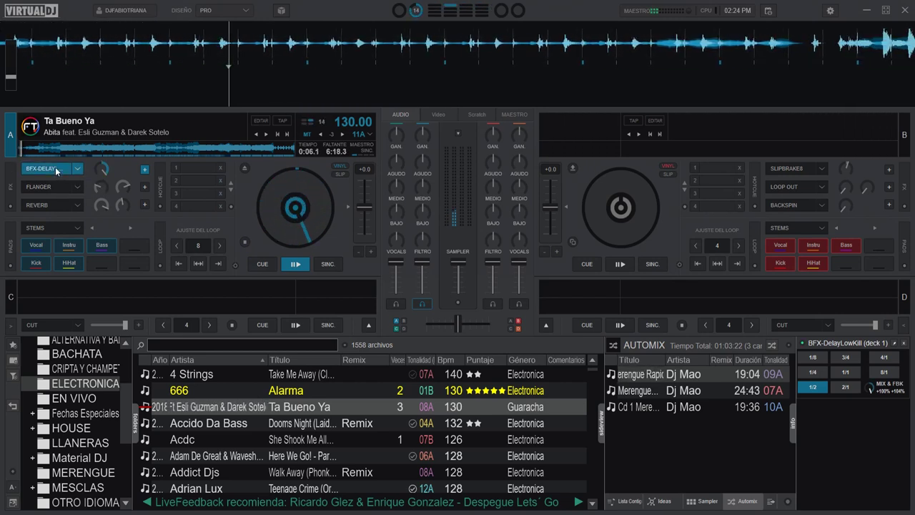
pyautogui.click(55, 167)
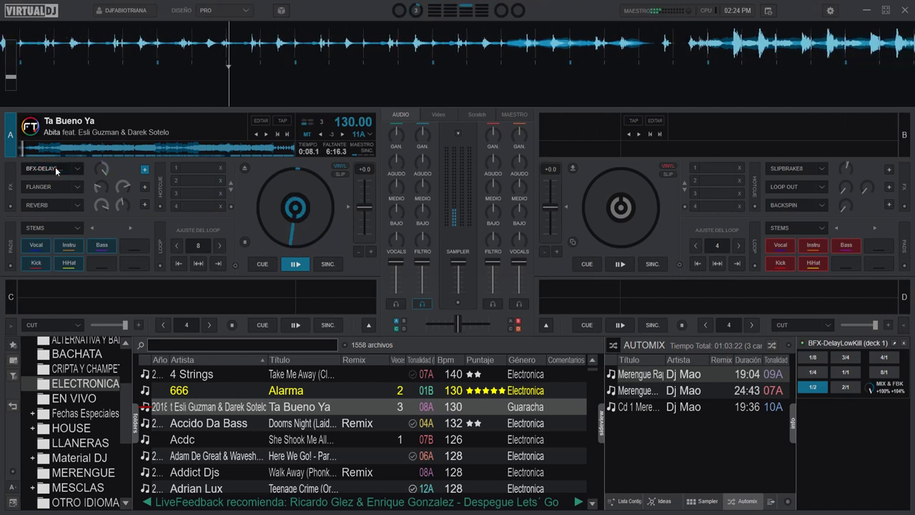
pyautogui.click(259, 264)
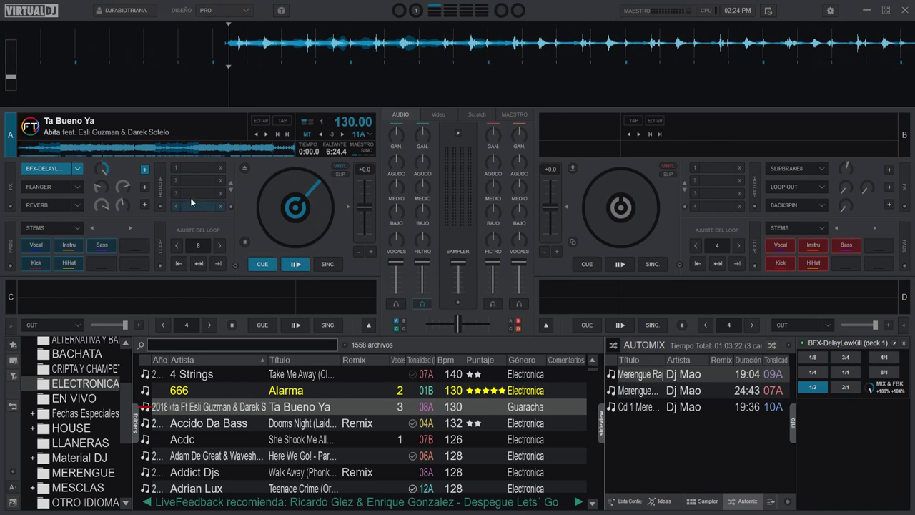
pyautogui.moveTo(103, 168)
pyautogui.mouseDown()
pyautogui.moveTo(104, 182)
pyautogui.moveTo(102, 172)
pyautogui.mouseUp()
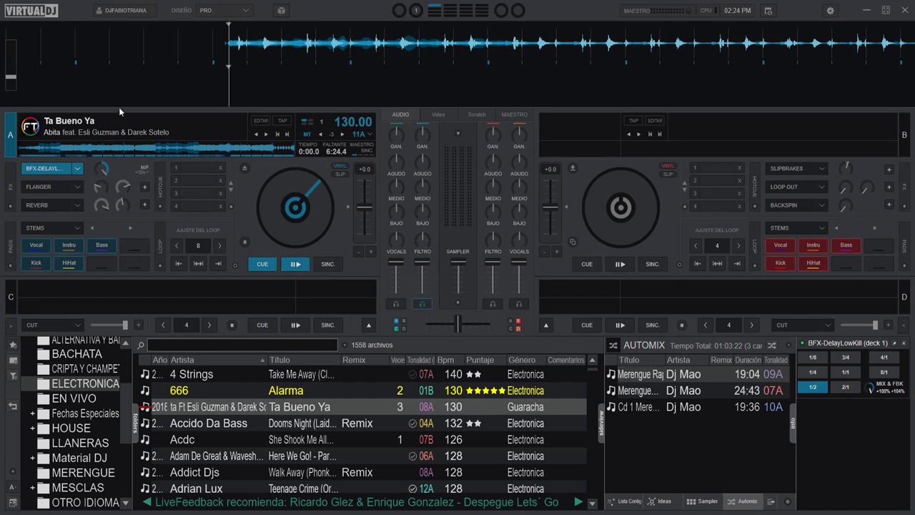